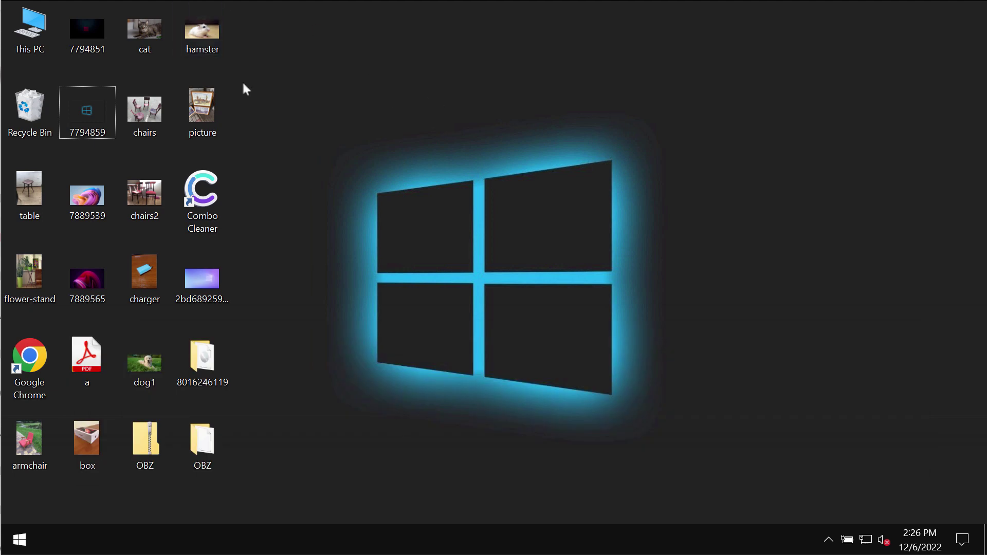
Step: Open and close the cat, table and armchair photos in Windows Photo Viewer
{"action": "left_click", "coordinate": [162, 34]}
{"action": "double_click", "coordinate": [160, 32]}
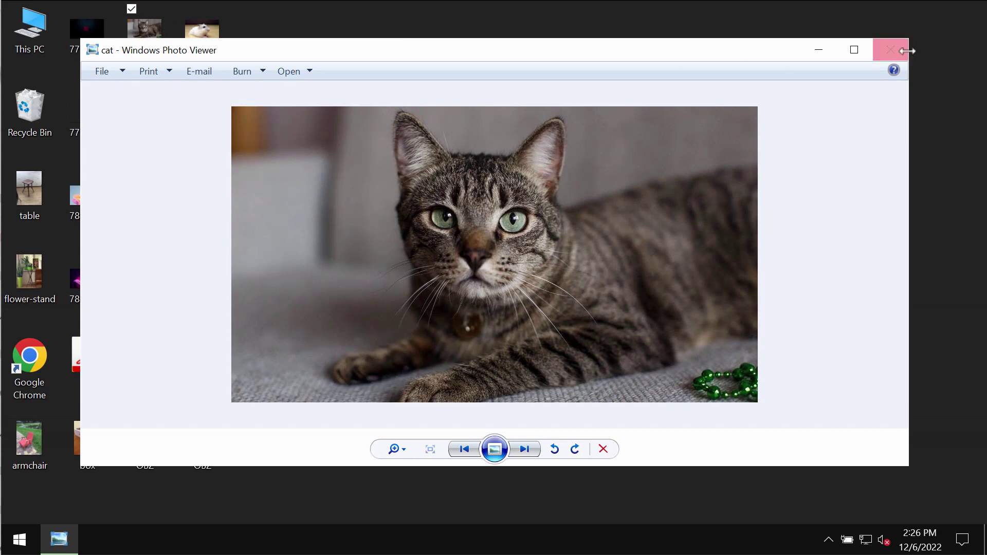
{"action": "left_click", "coordinate": [889, 47]}
{"action": "left_click", "coordinate": [31, 209]}
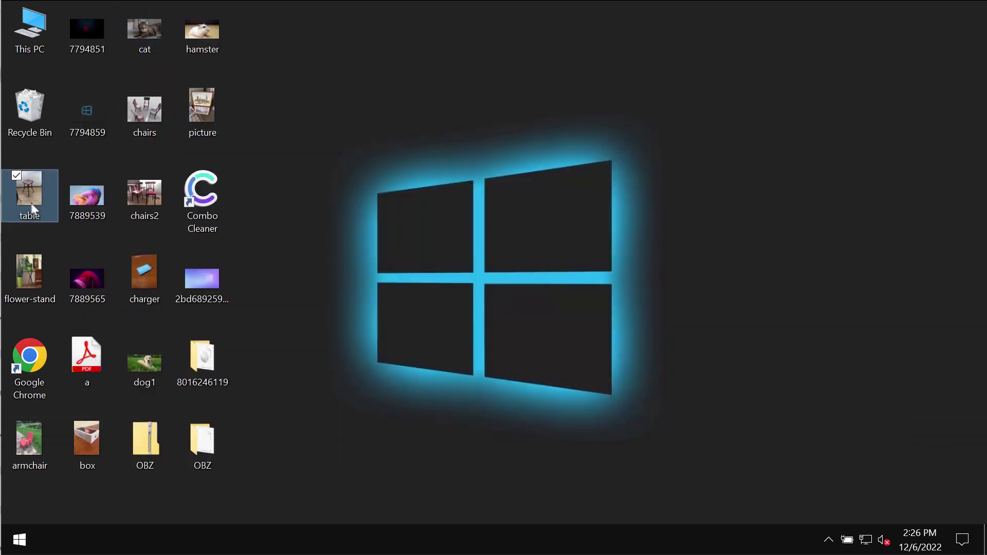
{"action": "double_click", "coordinate": [32, 208]}
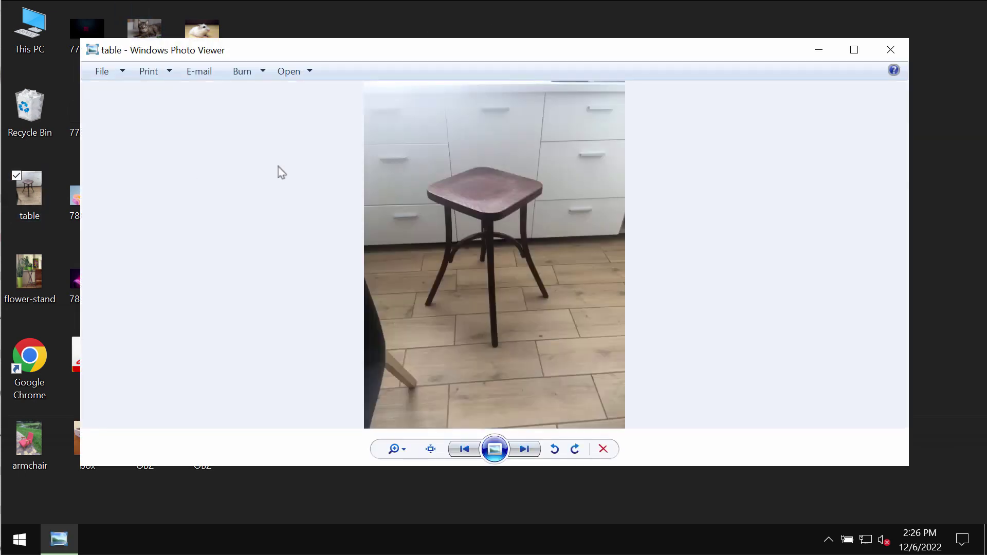
{"action": "left_click", "coordinate": [888, 49]}
{"action": "double_click", "coordinate": [30, 442]}
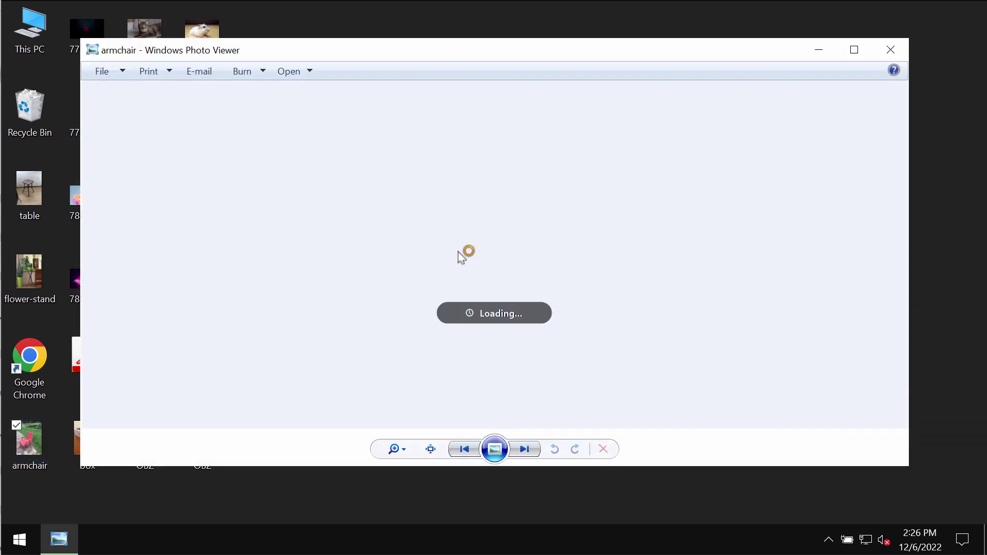
{"action": "left_click", "coordinate": [890, 49]}
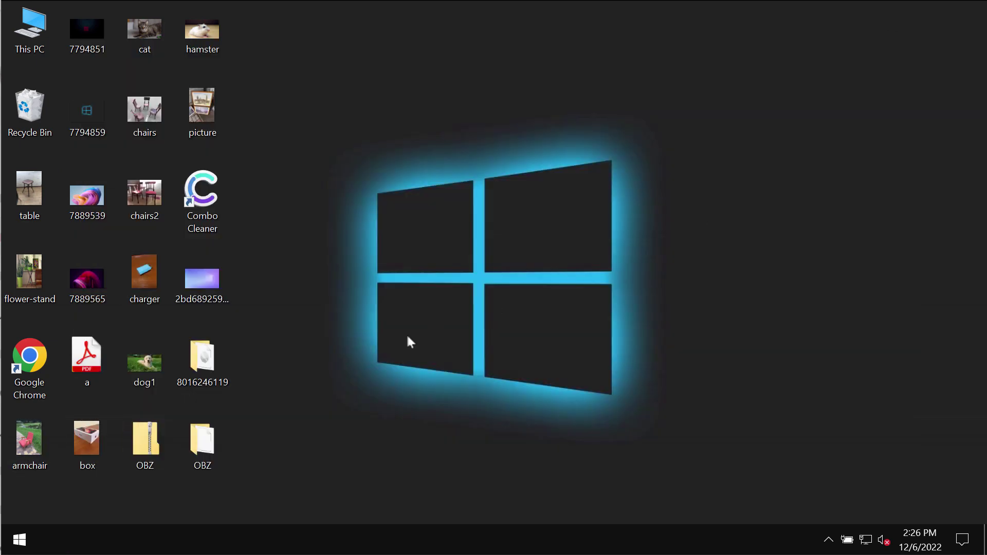
Step: View the chairs2 photo, then open the picture photo of framed London prints
{"action": "left_click", "coordinate": [152, 197]}
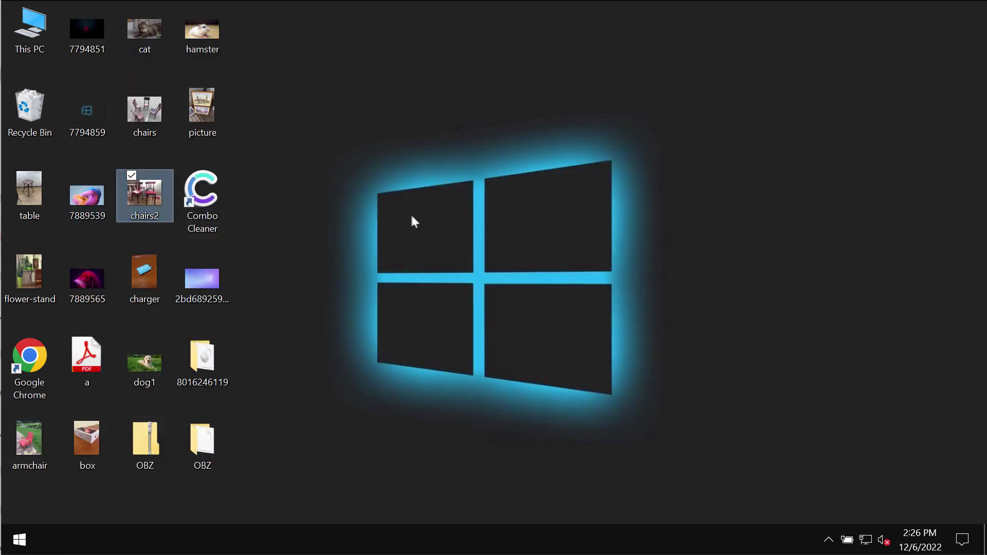
{"action": "left_click", "coordinate": [651, 323]}
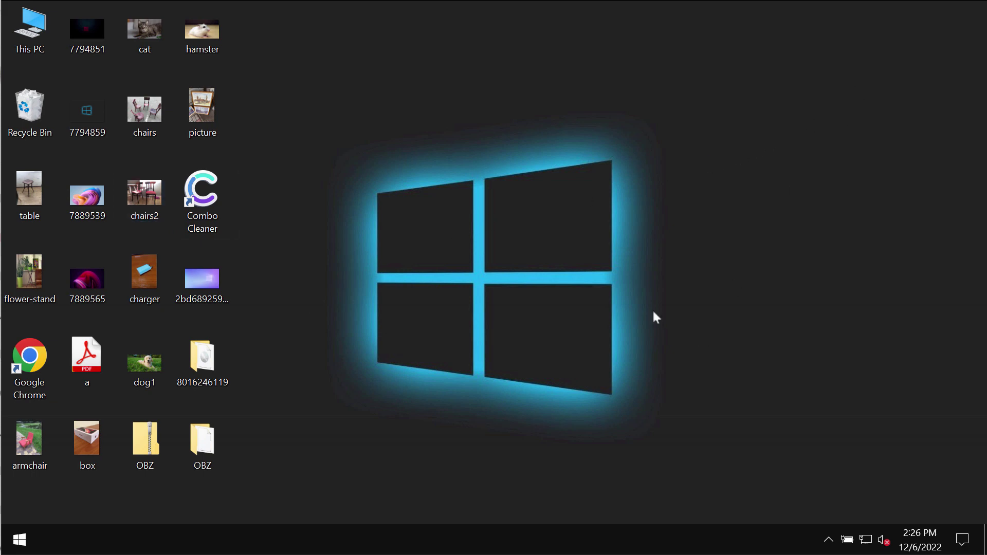
{"action": "double_click", "coordinate": [140, 207]}
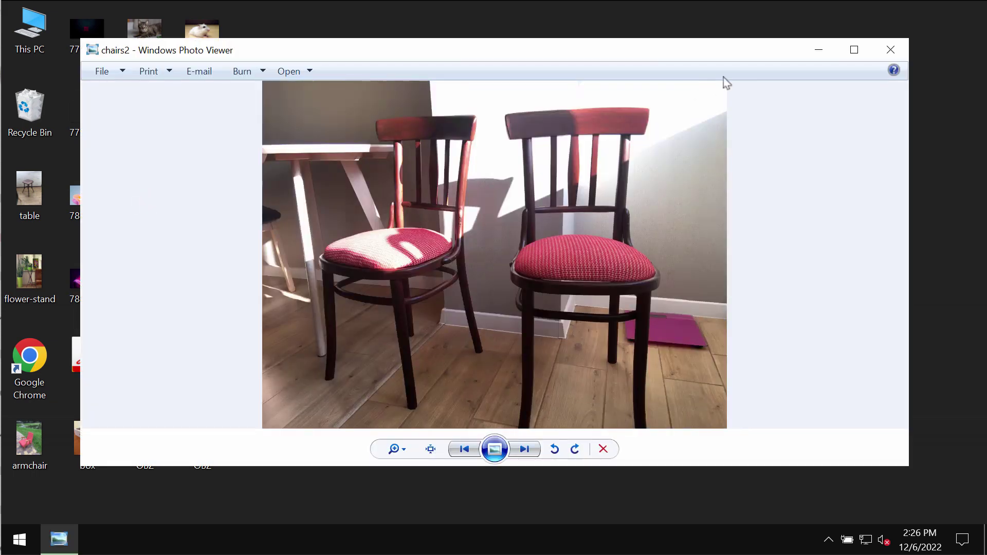
{"action": "left_click", "coordinate": [888, 52]}
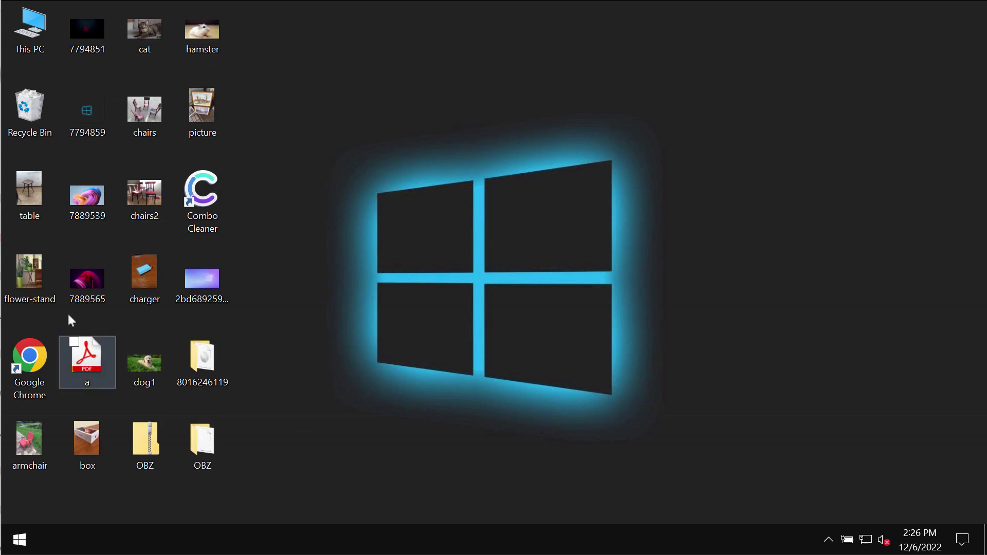
{"action": "left_click", "coordinate": [64, 287]}
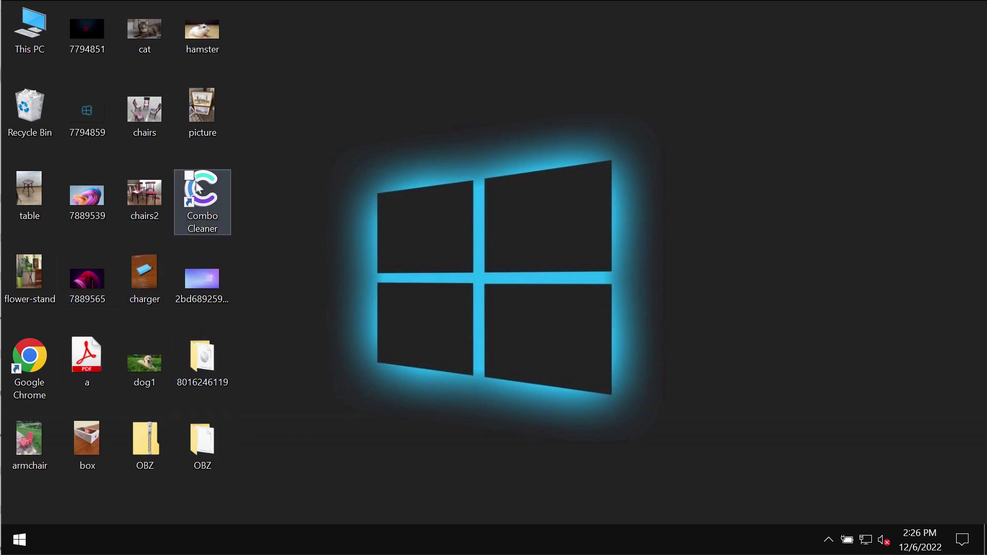
{"action": "left_click", "coordinate": [215, 110]}
{"action": "double_click", "coordinate": [216, 109]}
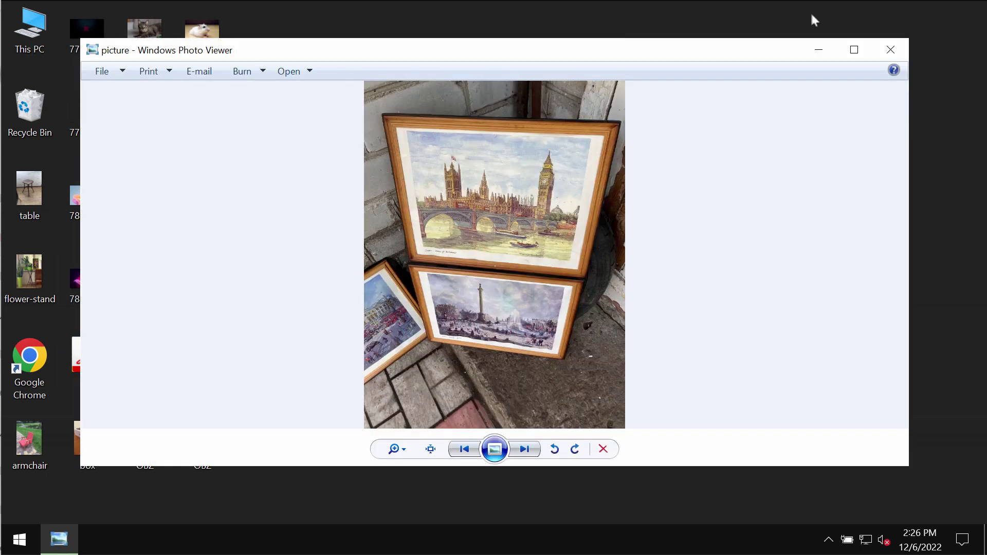
Step: Close the picture photo, run the application in the desktop OBZ folder, and close the folder window
{"action": "left_click", "coordinate": [888, 48]}
{"action": "double_click", "coordinate": [217, 434]}
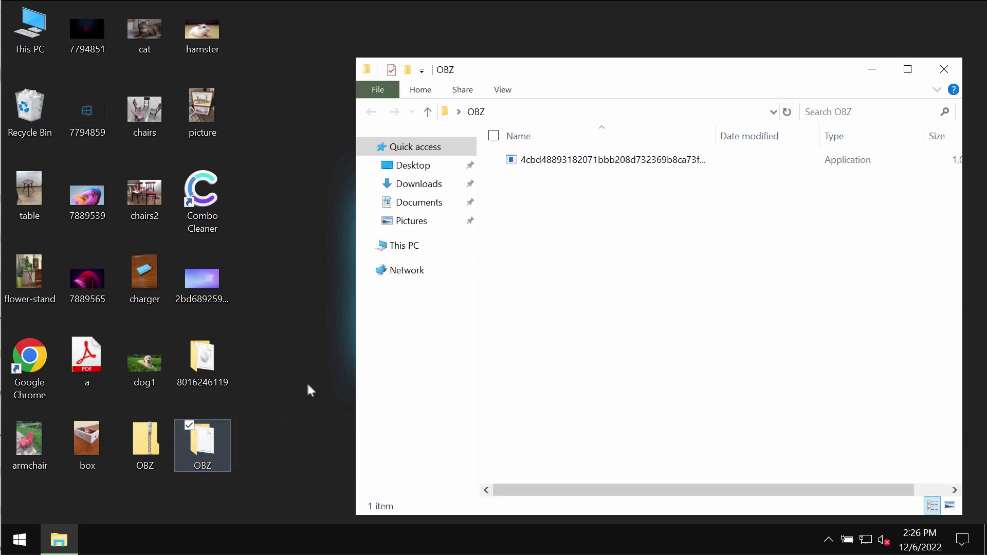
{"action": "double_click", "coordinate": [720, 159]}
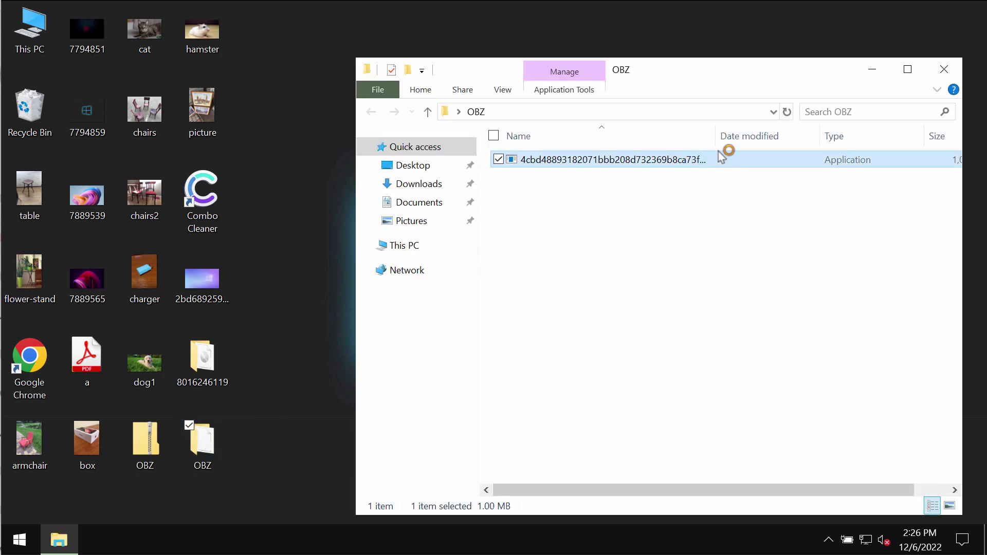
{"action": "left_click", "coordinate": [944, 70]}
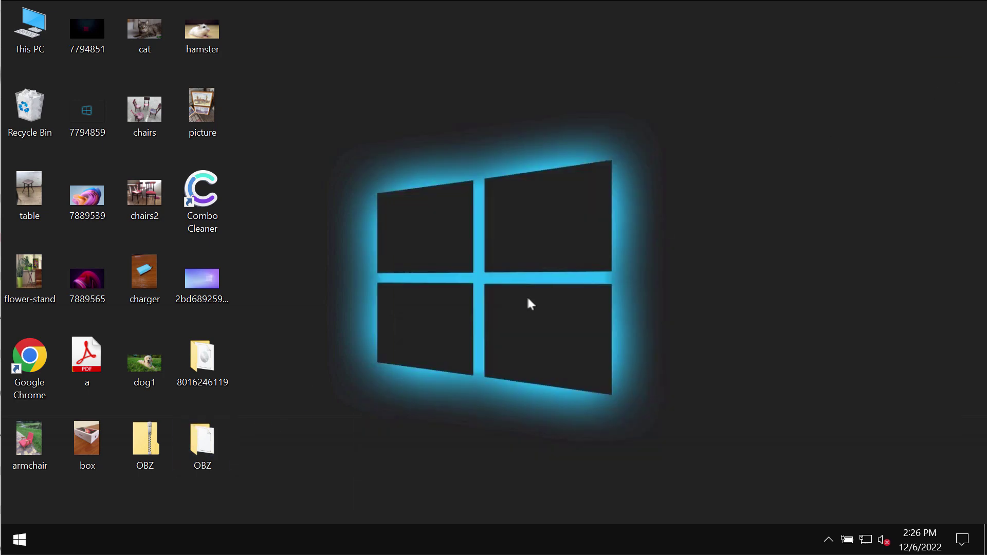
{"action": "double_click", "coordinate": [216, 446]}
{"action": "left_click", "coordinate": [573, 161]}
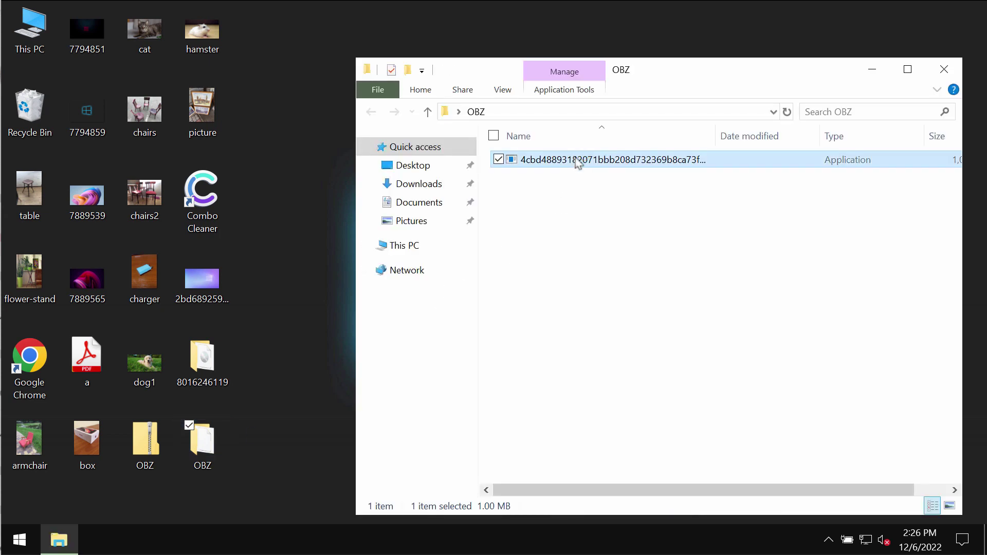
{"action": "left_click", "coordinate": [927, 73]}
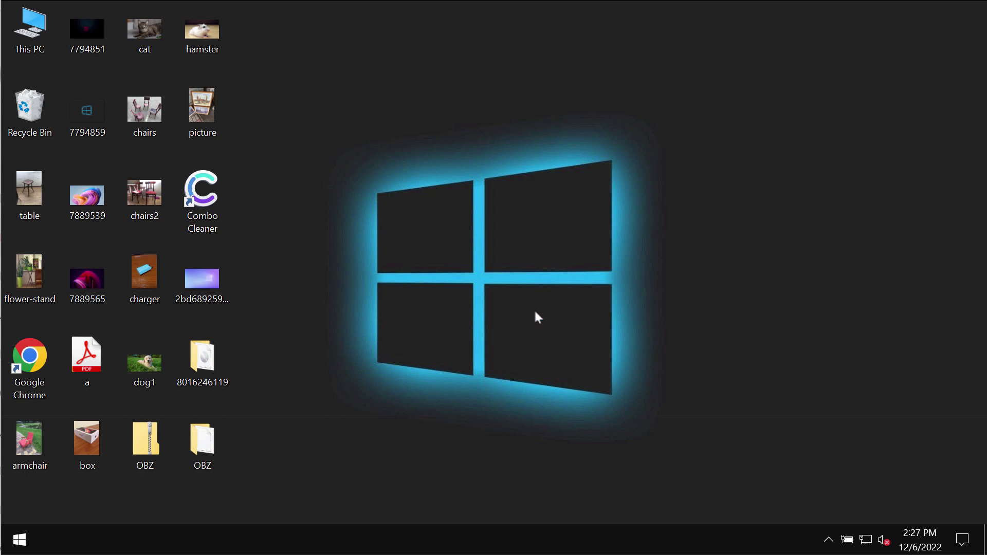
Step: Reopen and close the OBZ folder, then wait until the desktop files get .OBZ extensions and ReadMe notes
{"action": "double_click", "coordinate": [224, 451]}
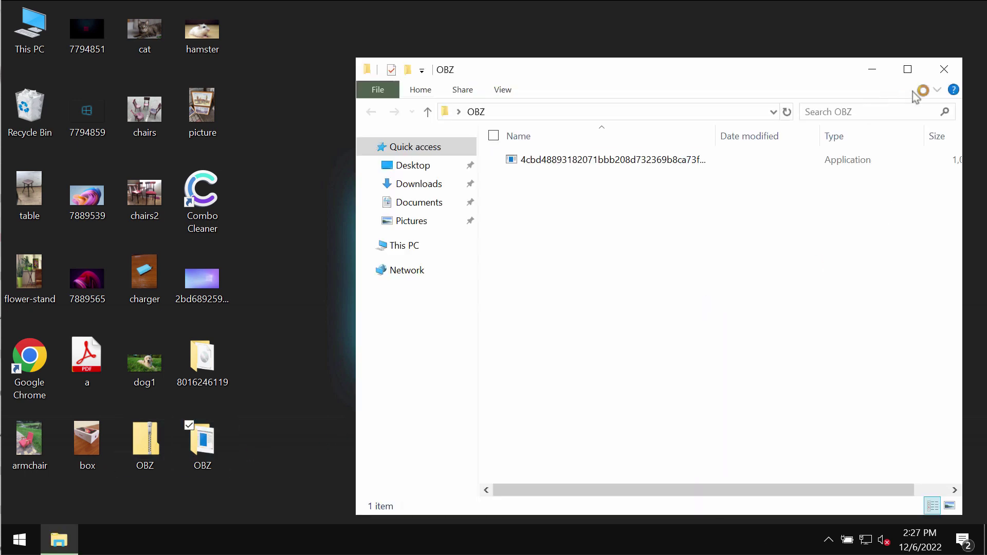
{"action": "left_click", "coordinate": [950, 68]}
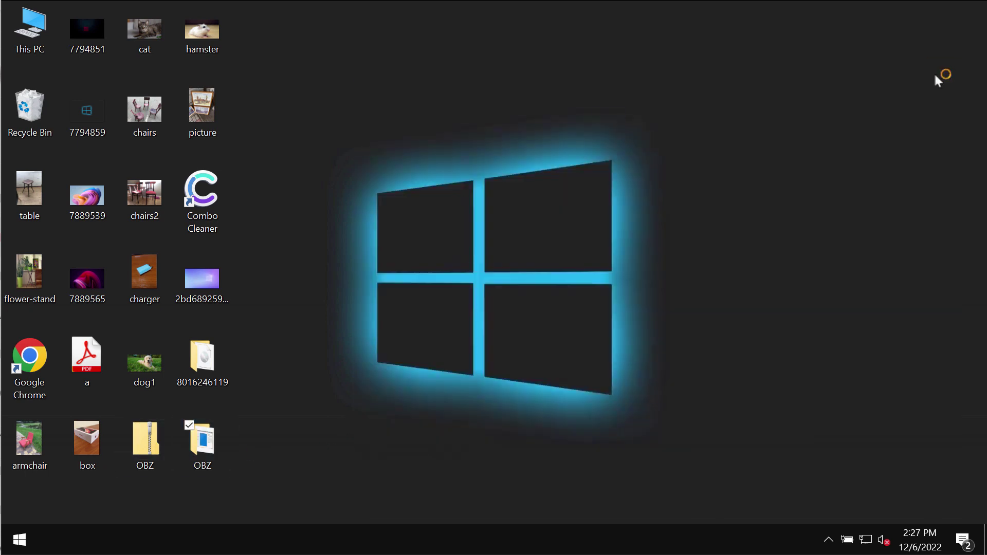
{"action": "left_click", "coordinate": [751, 222]}
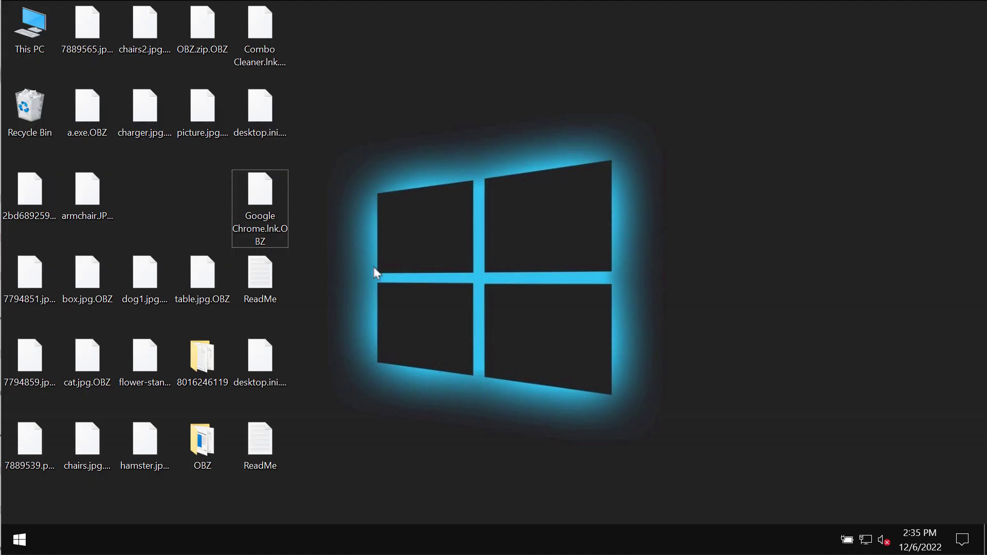
{"action": "left_click", "coordinate": [87, 194]}
{"action": "double_click", "coordinate": [89, 198]}
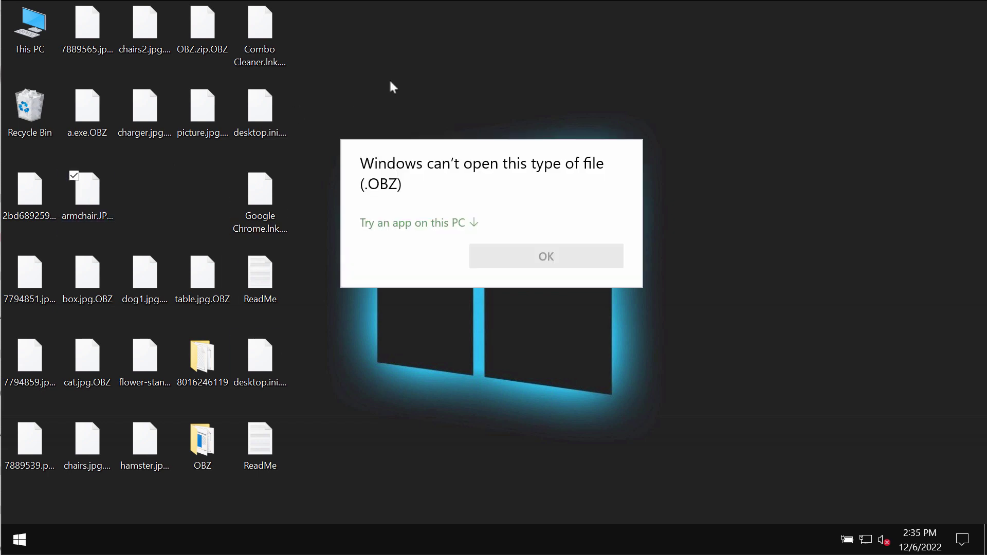
{"action": "left_click", "coordinate": [595, 91]}
{"action": "left_click", "coordinate": [267, 126]}
{"action": "double_click", "coordinate": [267, 126]}
{"action": "left_click", "coordinate": [684, 122]}
{"action": "double_click", "coordinate": [259, 36]}
{"action": "left_click", "coordinate": [709, 135]}
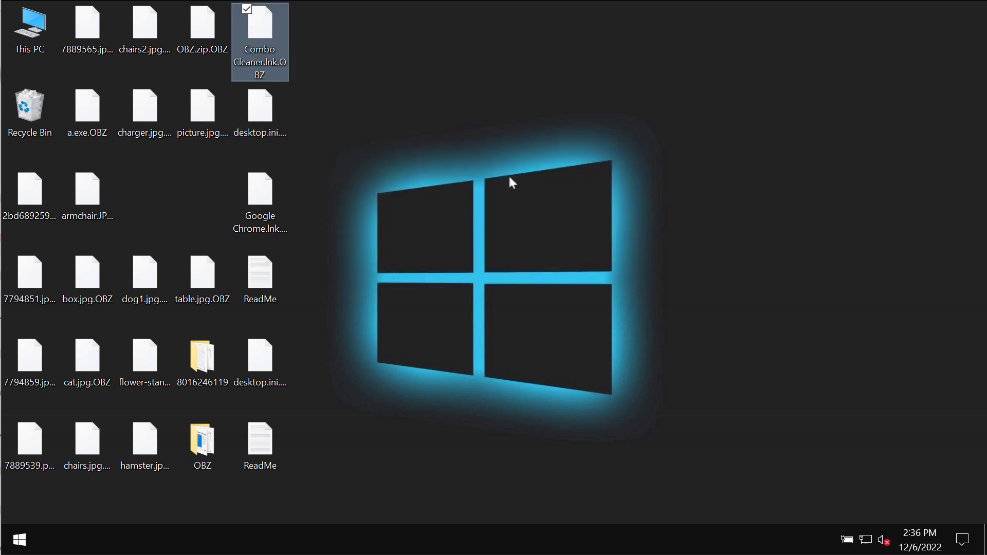
{"action": "double_click", "coordinate": [285, 49]}
{"action": "left_click", "coordinate": [659, 126]}
{"action": "left_click", "coordinate": [668, 333]}
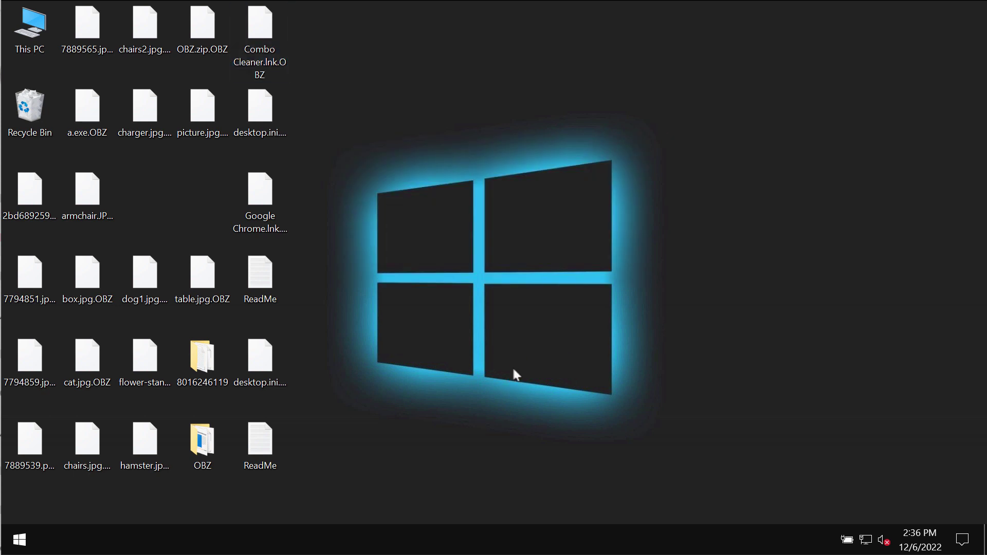
Step: Open the ReadMe ransom note, maximize it to read in full, then minimize Notepad
{"action": "double_click", "coordinate": [248, 464]}
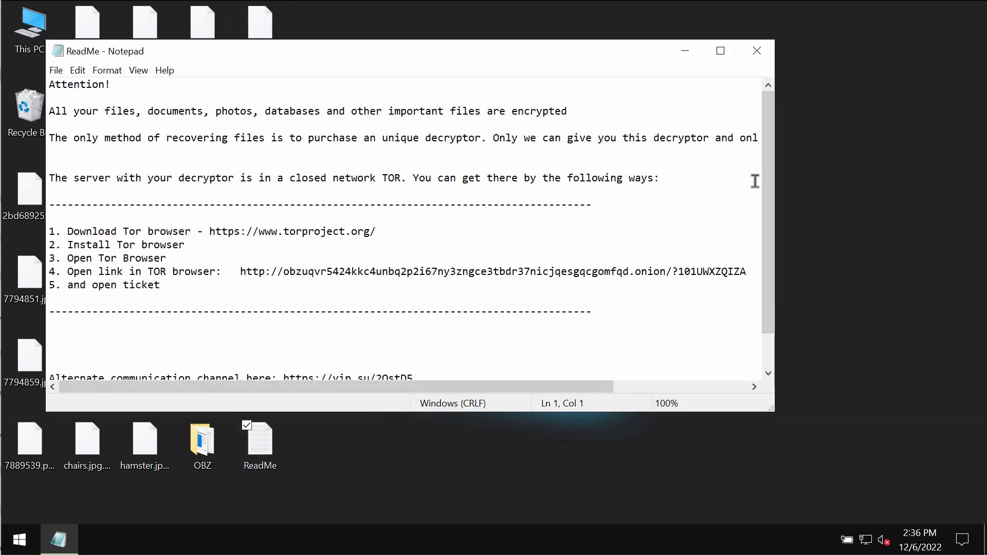
{"action": "left_click_drag", "start_coordinate": [764, 183], "coordinate": [767, 149]}
{"action": "left_click_drag", "start_coordinate": [773, 410], "coordinate": [838, 491]}
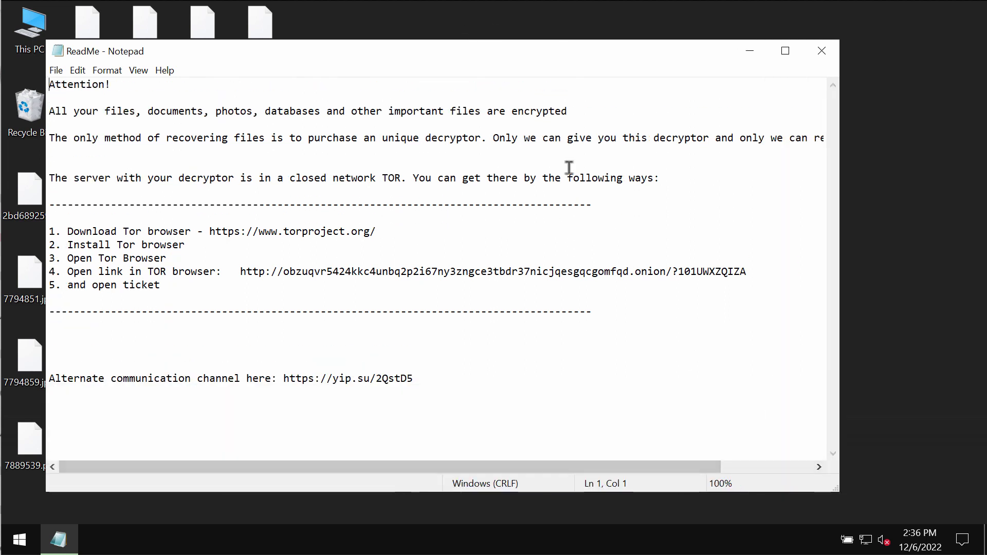
{"action": "left_click_drag", "start_coordinate": [615, 57], "coordinate": [687, 56]}
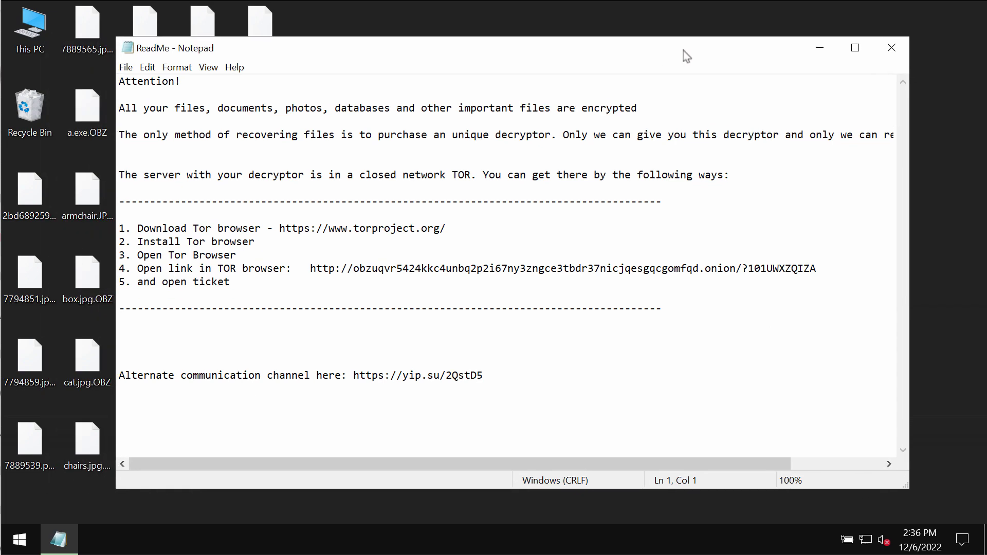
{"action": "double_click", "coordinate": [687, 57]}
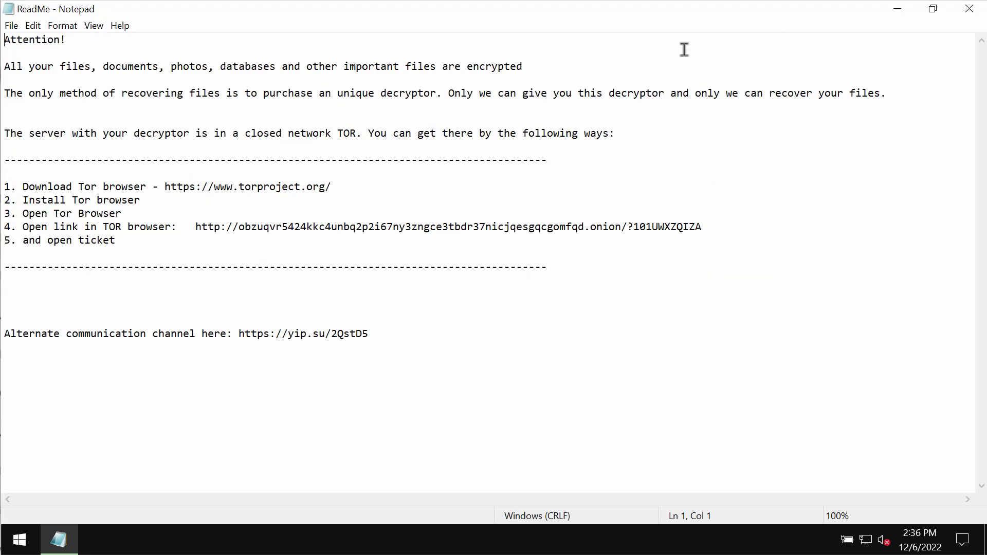
{"action": "left_click", "coordinate": [901, 15]}
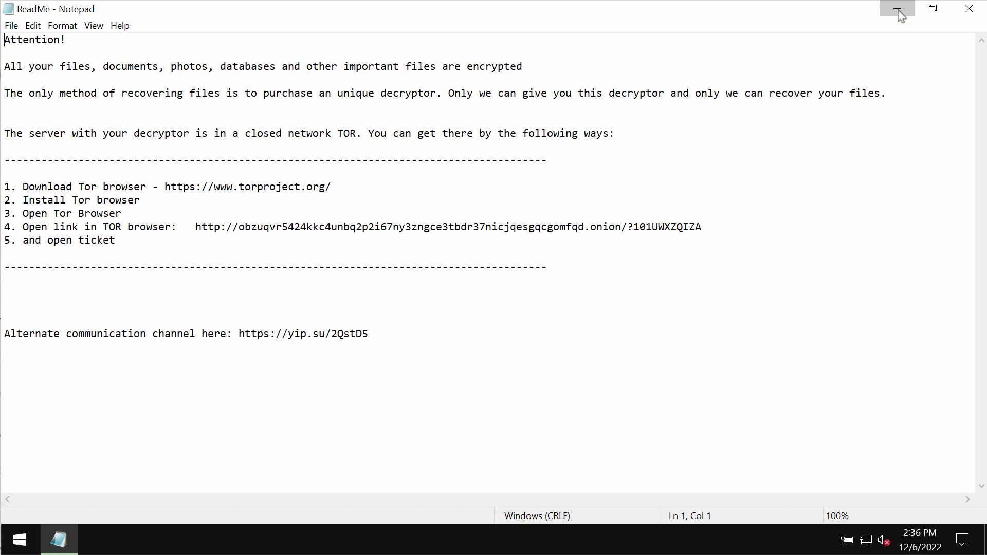
{"action": "left_click", "coordinate": [901, 16]}
Step: Browse This PC to C:\Program Files (x86)\Internet Explorer in File Explorer
{"action": "left_click", "coordinate": [30, 26]}
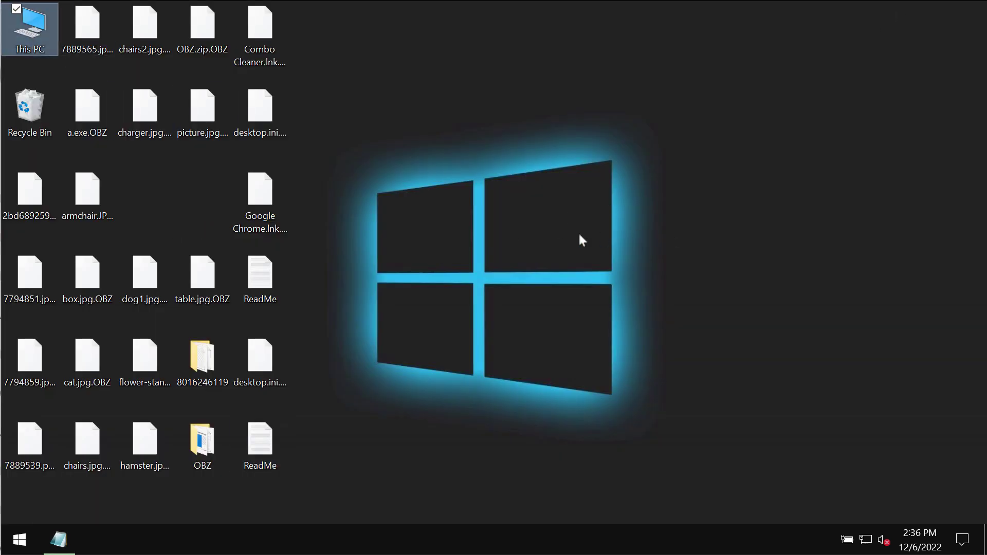
{"action": "double_click", "coordinate": [29, 25]}
{"action": "double_click", "coordinate": [638, 314]}
{"action": "double_click", "coordinate": [609, 180]}
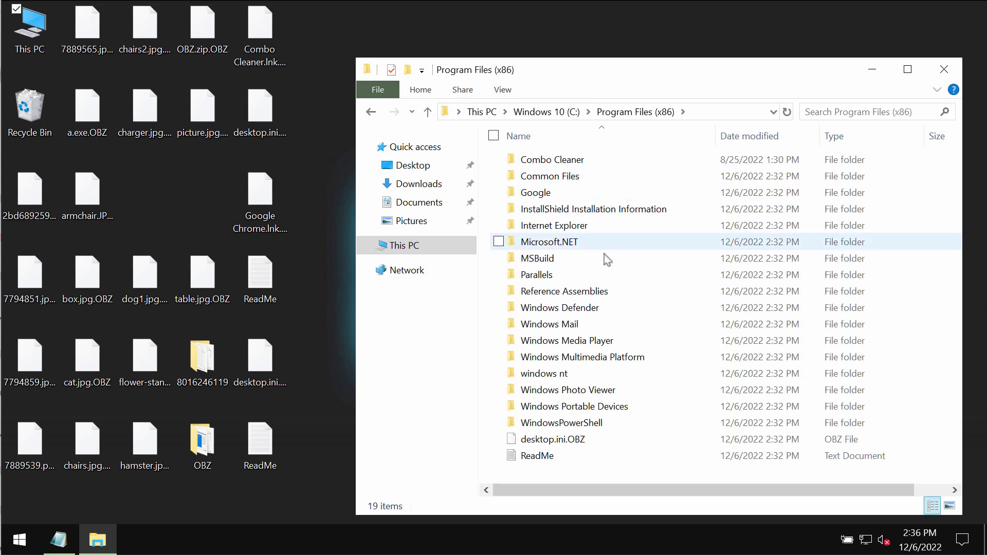
{"action": "left_click", "coordinate": [630, 229]}
{"action": "double_click", "coordinate": [631, 229]}
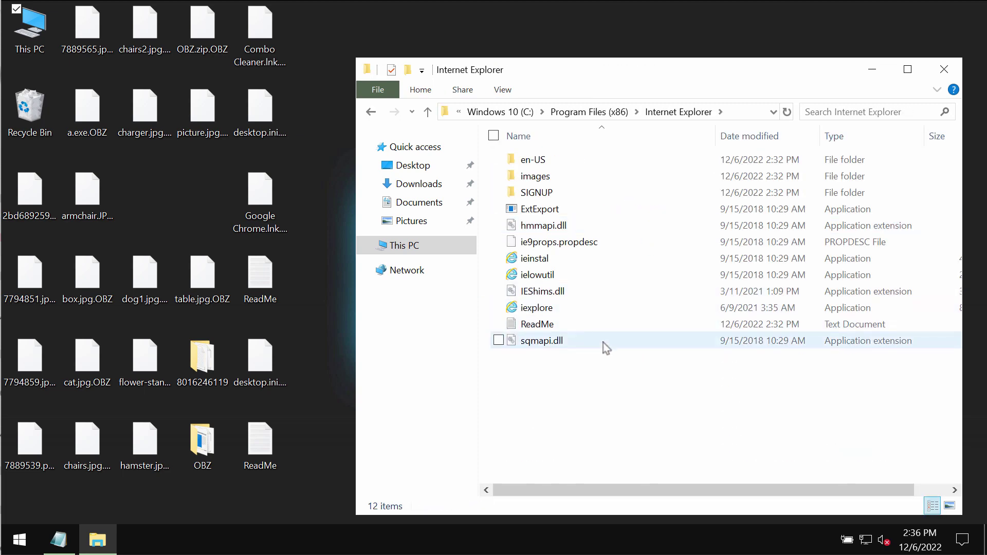
Step: Start iexplore.exe and load combocleaner.com in Internet Explorer
{"action": "double_click", "coordinate": [624, 307]}
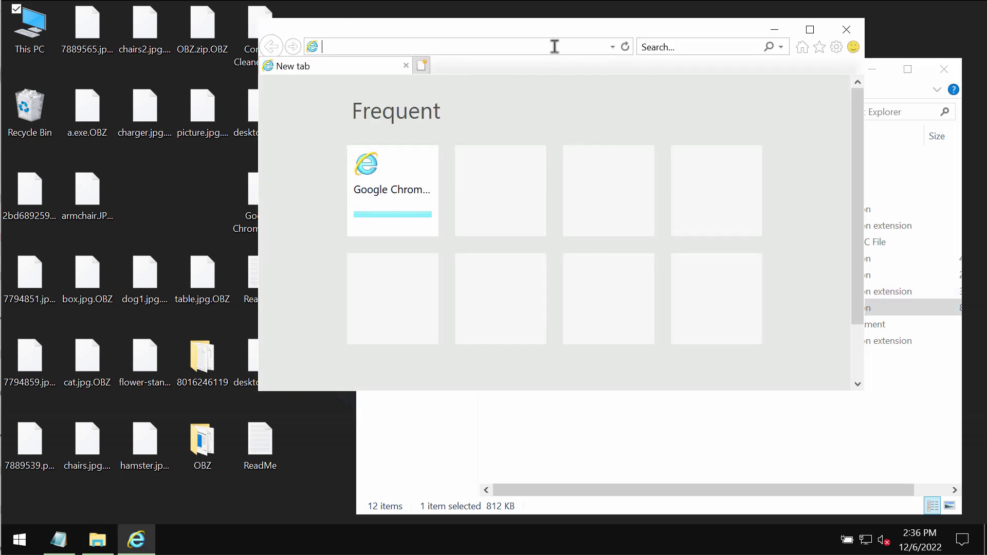
{"action": "type", "text": "combocleaner.com"}
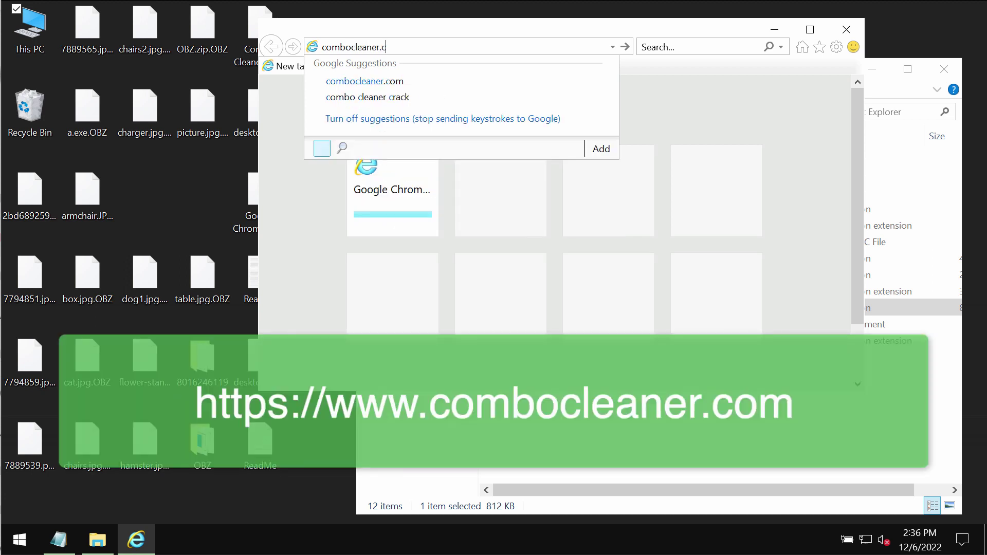
{"action": "key", "text": "Return"}
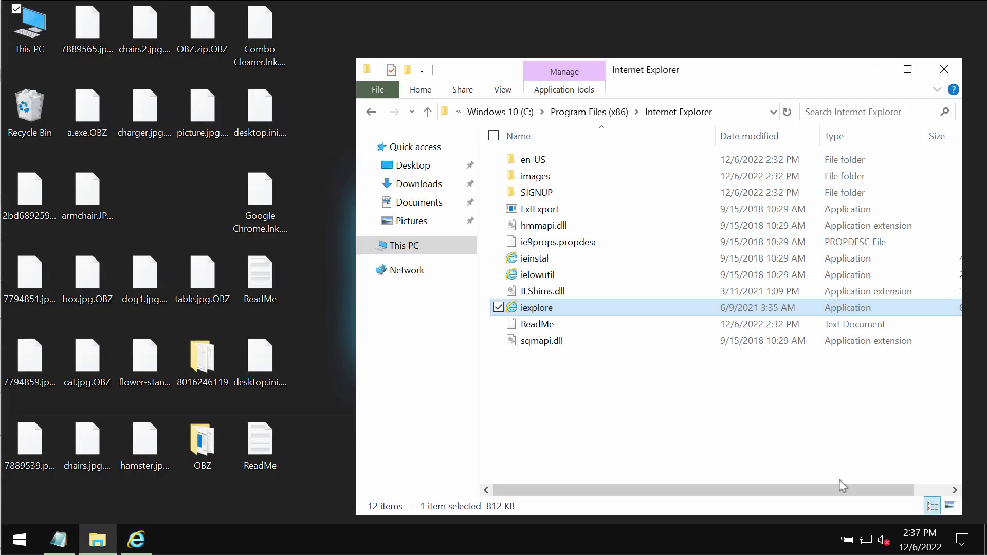
Step: Run ComboCleaner.exe from C:\Program Files (x86)\Combo Cleaner
{"action": "left_click", "coordinate": [944, 67]}
{"action": "double_click", "coordinate": [36, 31]}
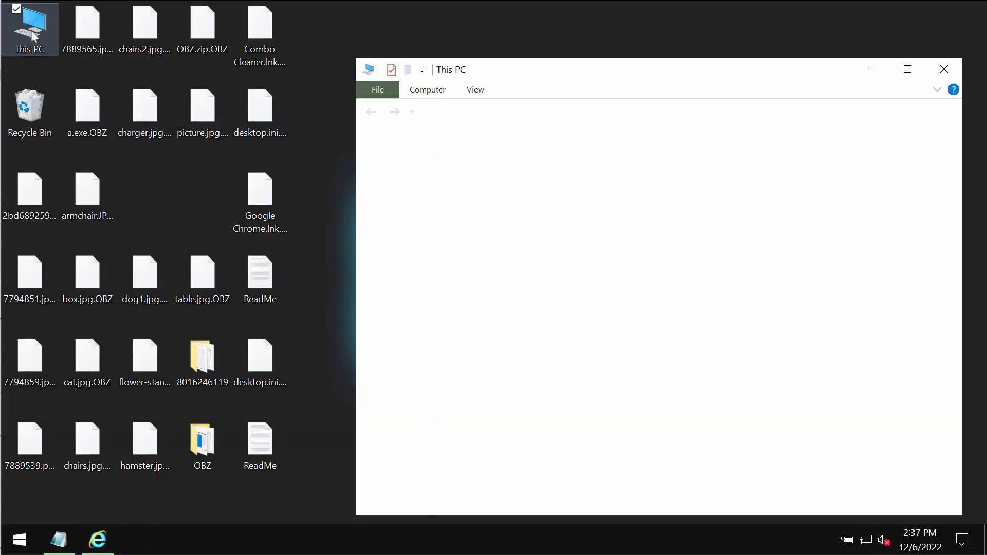
{"action": "double_click", "coordinate": [565, 314]}
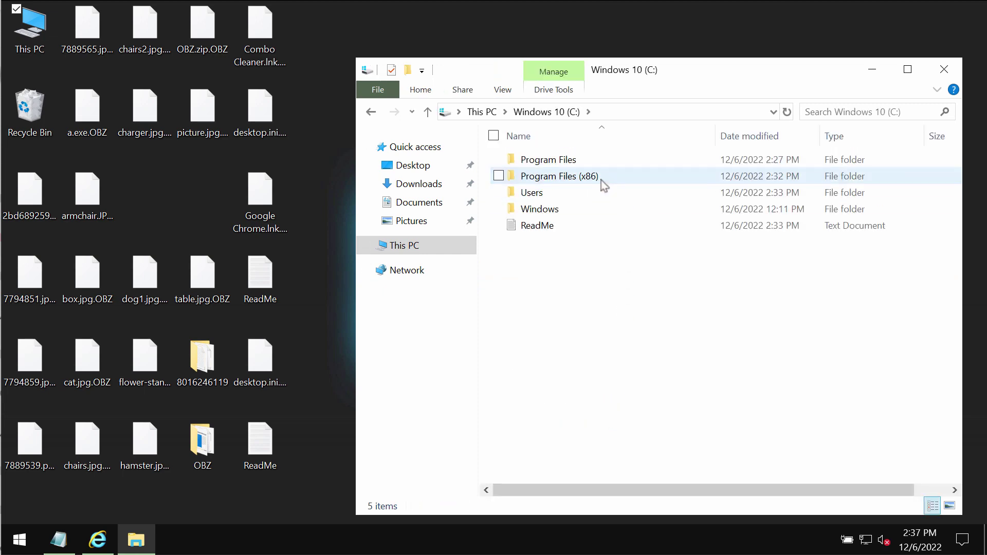
{"action": "double_click", "coordinate": [594, 175]}
{"action": "double_click", "coordinate": [566, 160]}
{"action": "scroll", "coordinate": [595, 399], "scroll_direction": "down", "scroll_amount": 11}
{"action": "scroll", "coordinate": [584, 372], "scroll_direction": "up", "scroll_amount": 4}
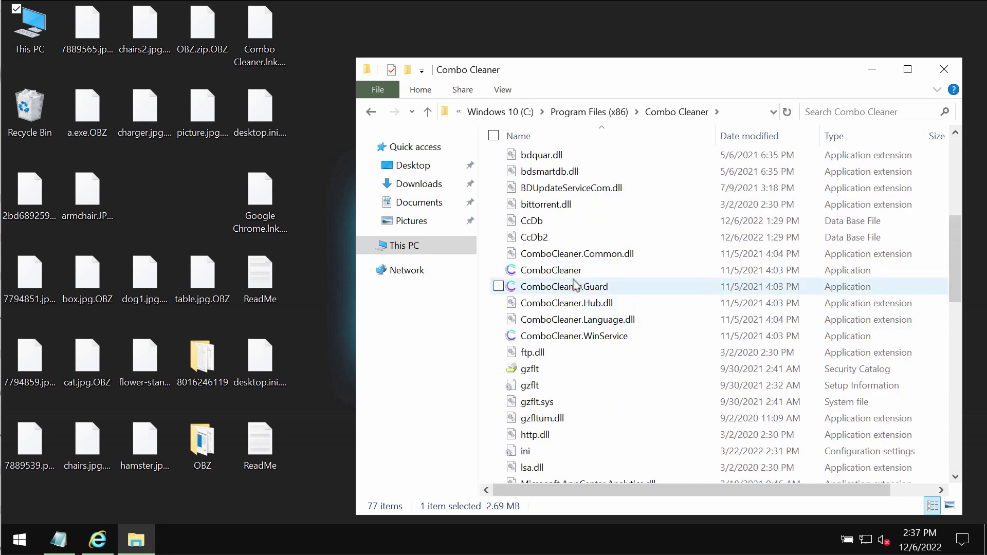
{"action": "double_click", "coordinate": [579, 272]}
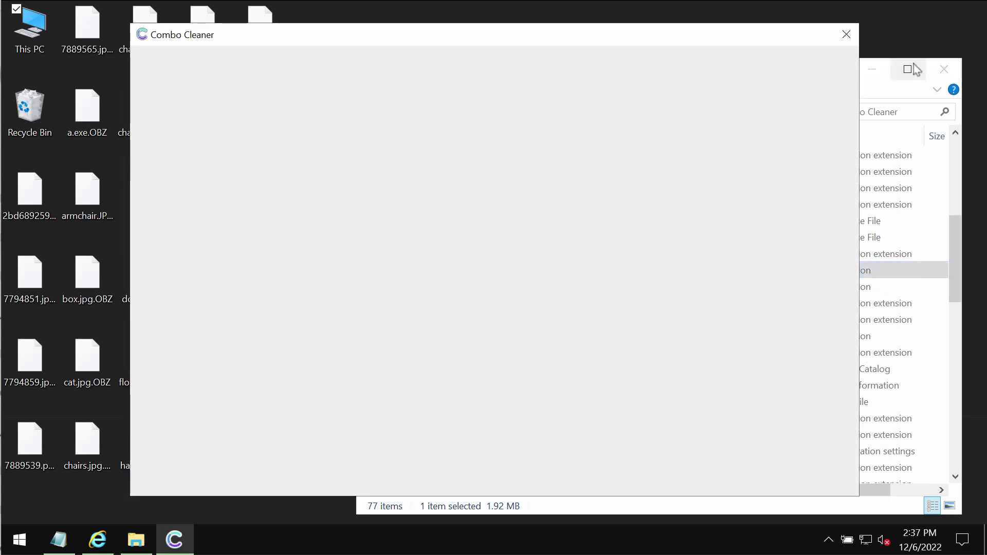
Step: Close Explorer, launch a Quick Scan, and return to its progress view from the Dashboard
{"action": "left_click", "coordinate": [939, 70]}
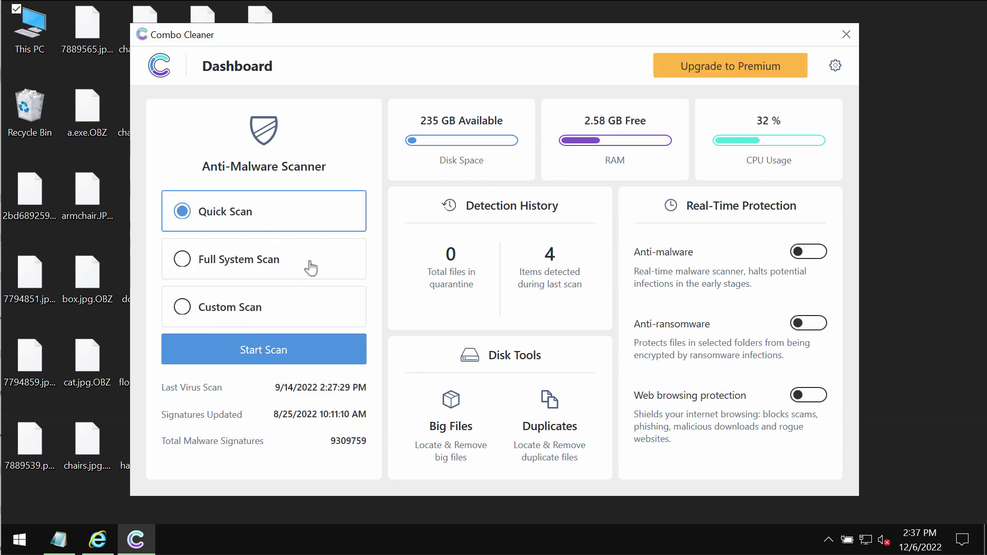
{"action": "left_click", "coordinate": [289, 350]}
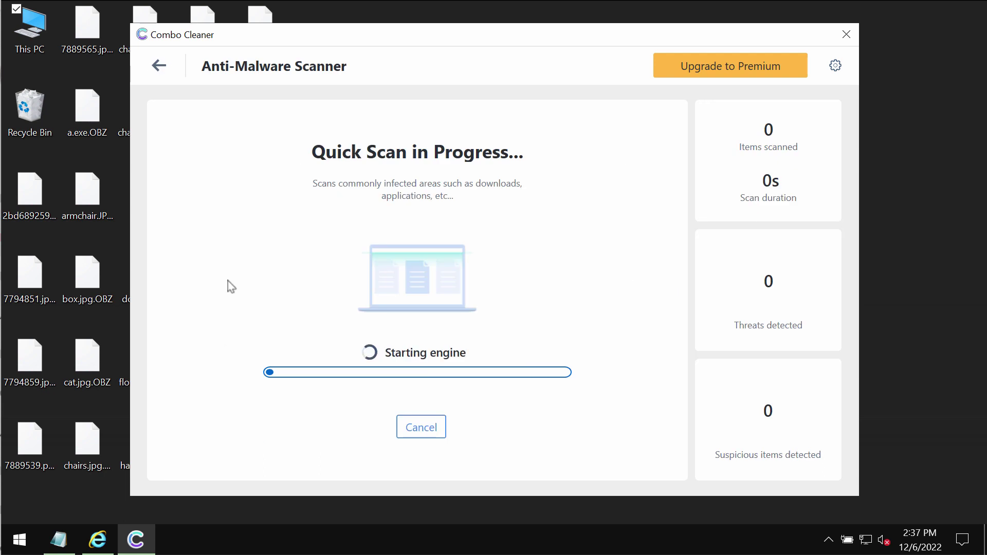
{"action": "left_click", "coordinate": [158, 66]}
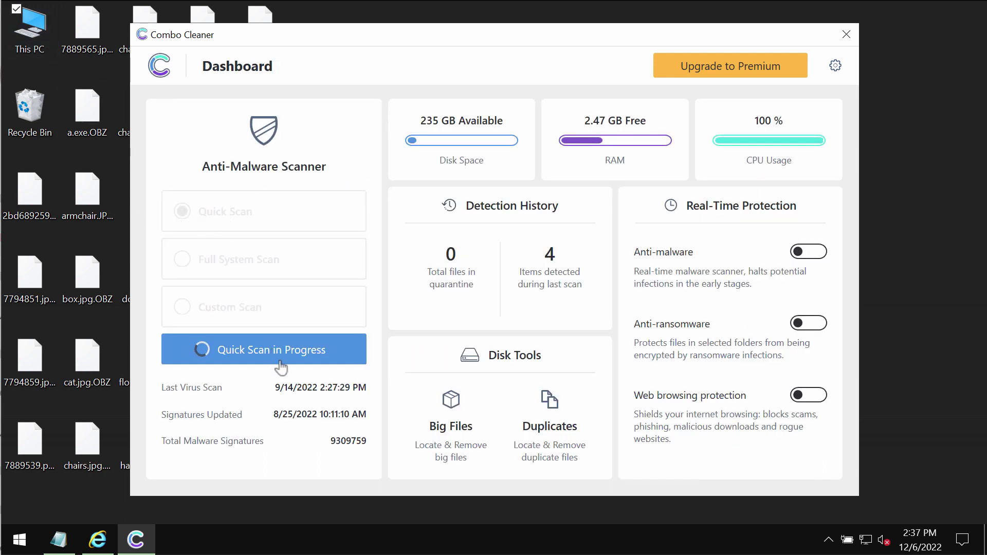
{"action": "left_click", "coordinate": [265, 352]}
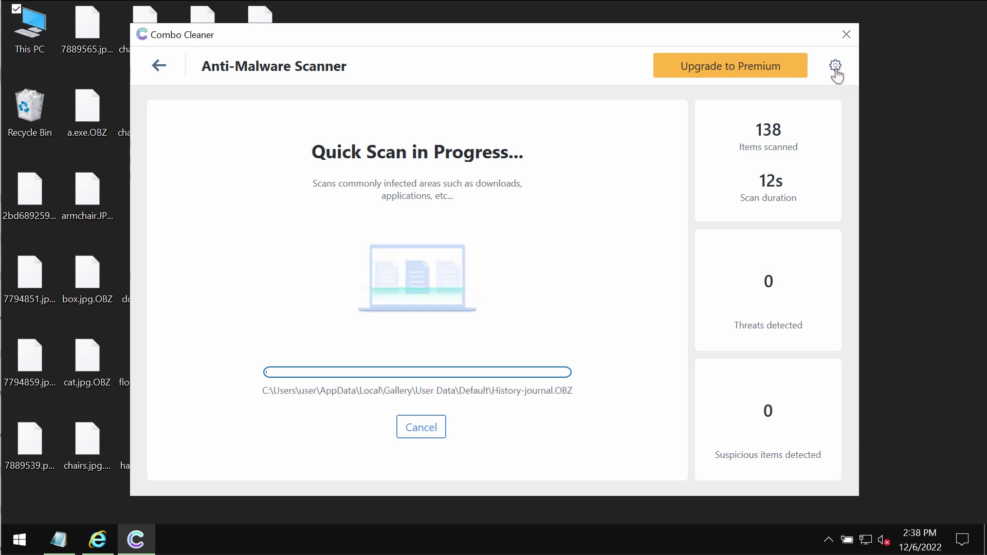
Step: Open Combo Cleaner Settings and view the Anti-Ransomware tab
{"action": "left_click", "coordinate": [835, 67]}
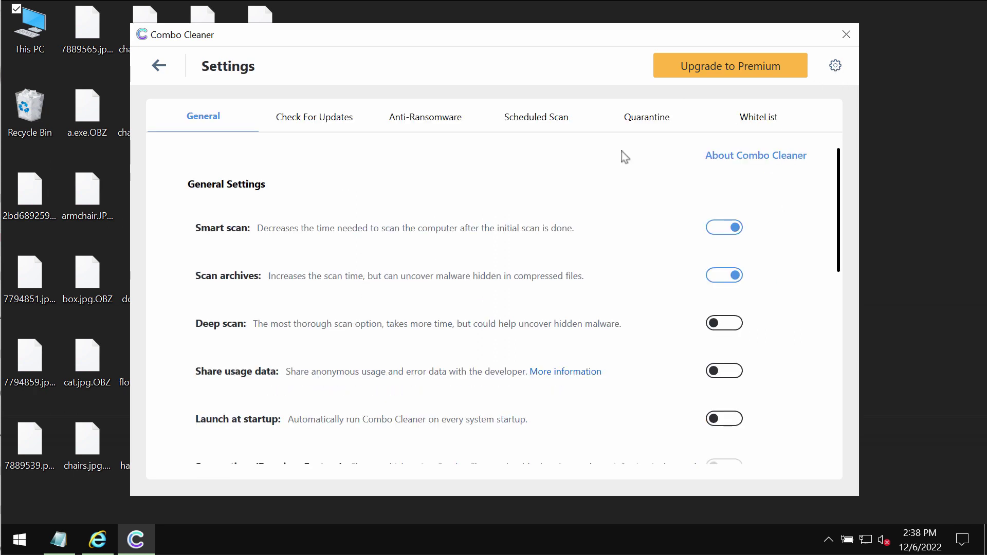
{"action": "left_click", "coordinate": [469, 123]}
Step: Check the Quick Scan progress at 5.94K items with zero threats, then open the Premium upgrade page
{"action": "left_click", "coordinate": [159, 67]}
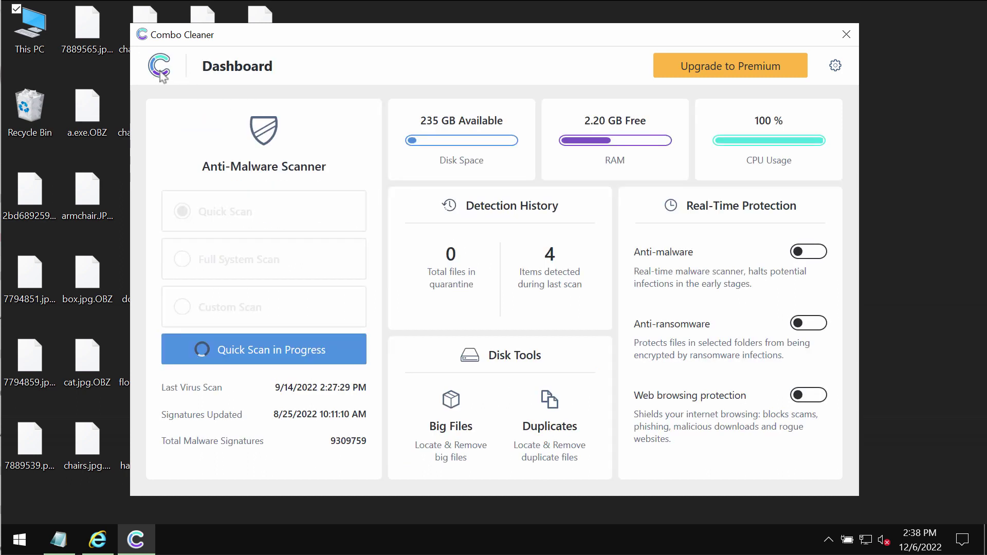
{"action": "left_click", "coordinate": [260, 349]}
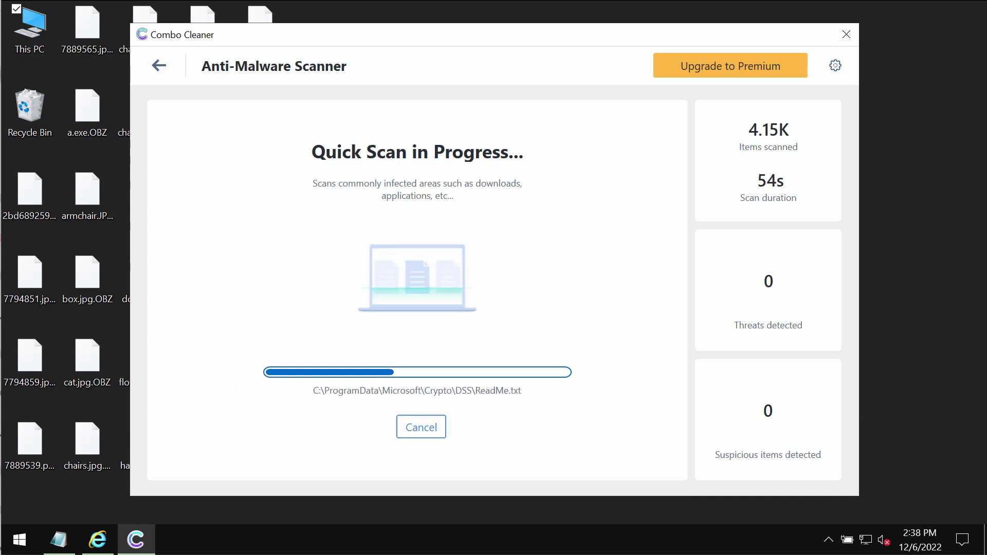
{"action": "left_click_drag", "start_coordinate": [660, 32], "coordinate": [660, 36]}
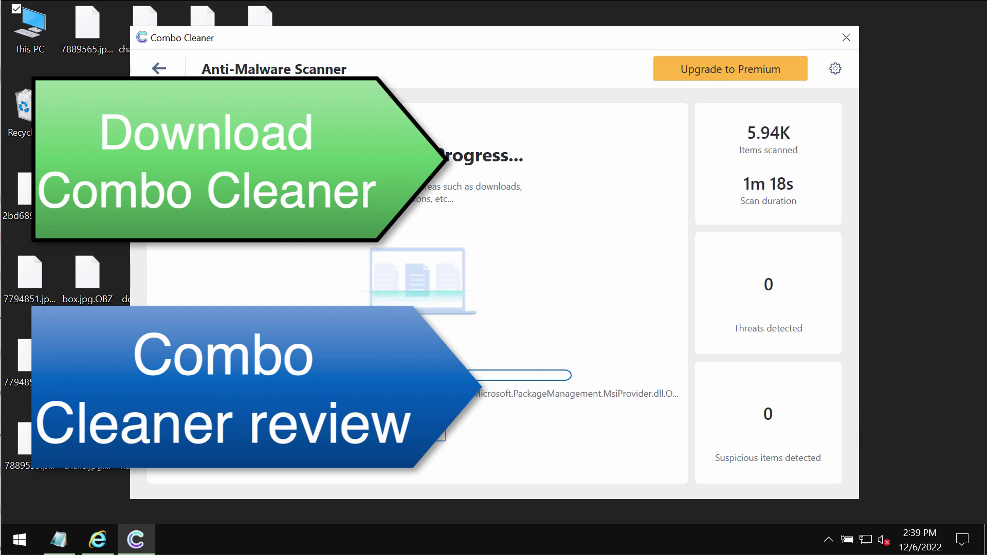
{"action": "left_click", "coordinate": [739, 74]}
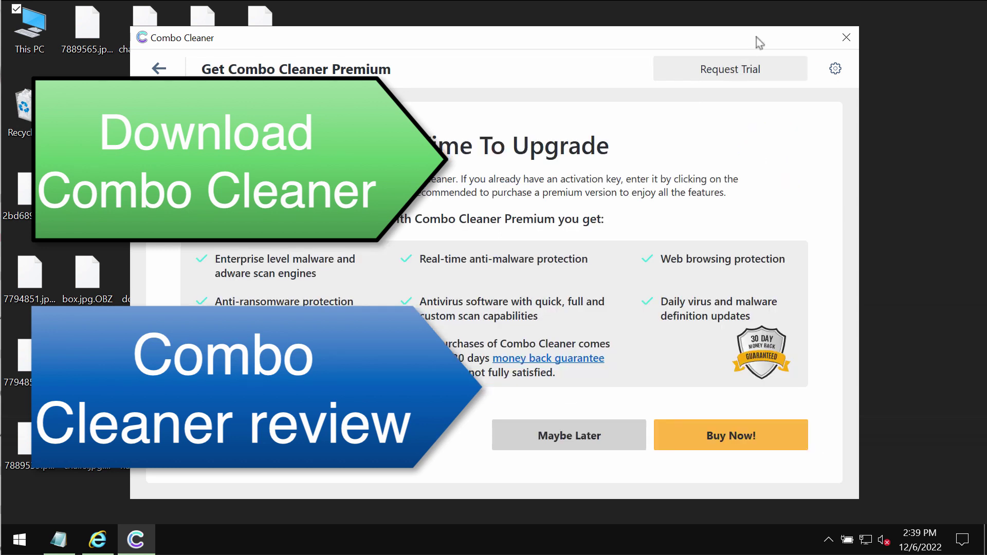